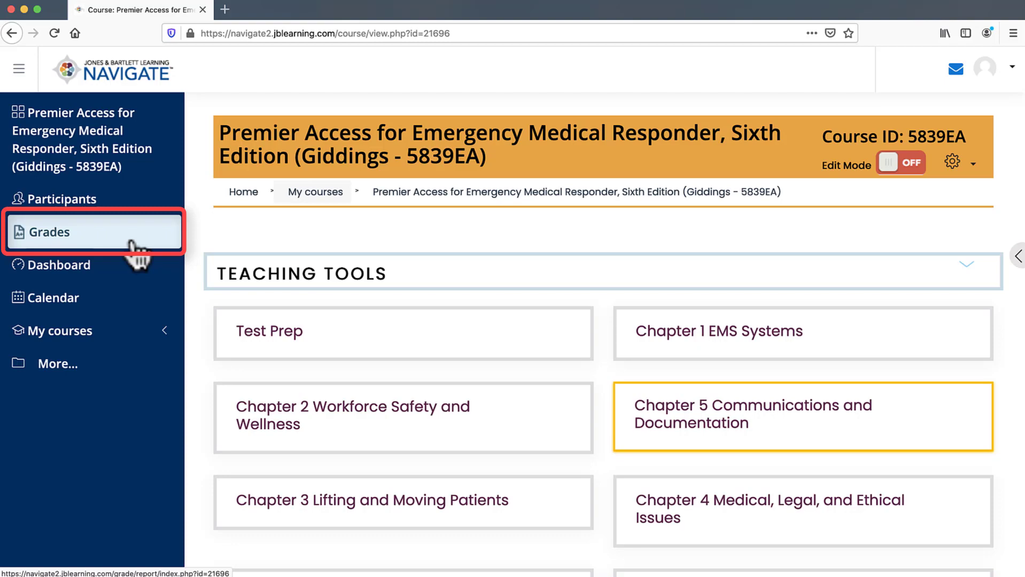
# Step: Open the gradebook setup for the Emergency Medical Responder, Sixth Edition course
pyautogui.click(132, 244)
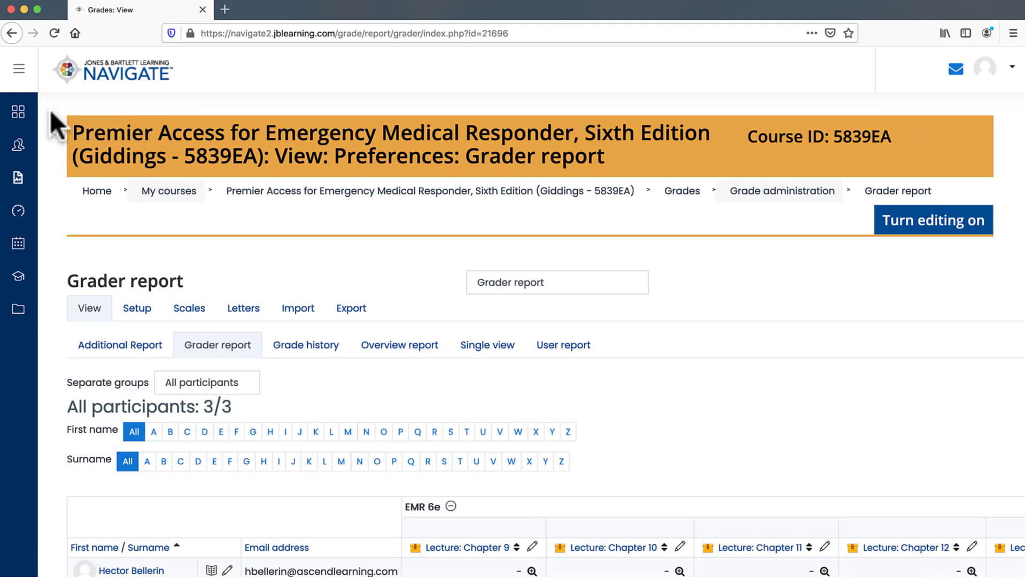
pyautogui.click(152, 318)
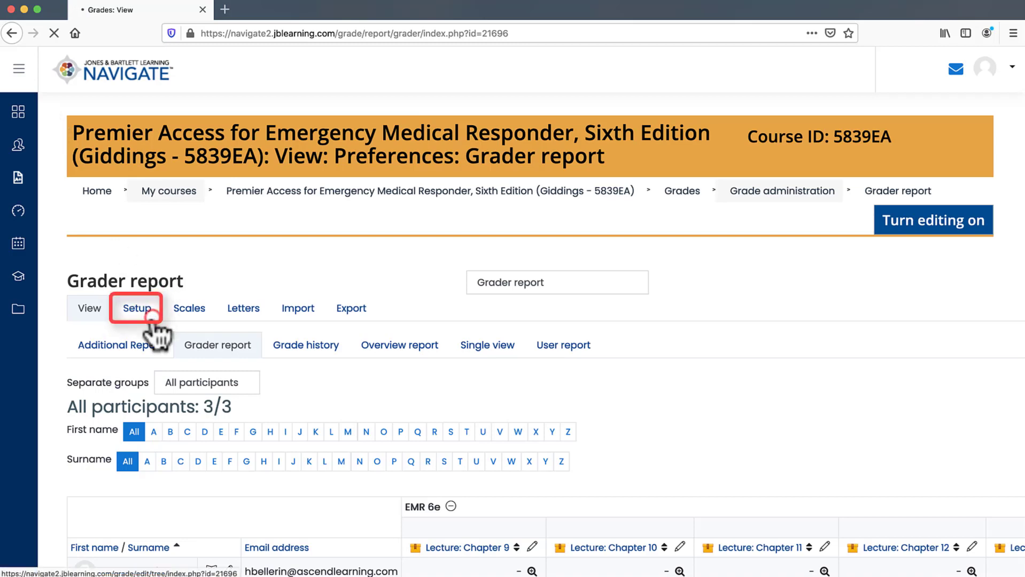
pyautogui.scroll(-3, 153, 317)
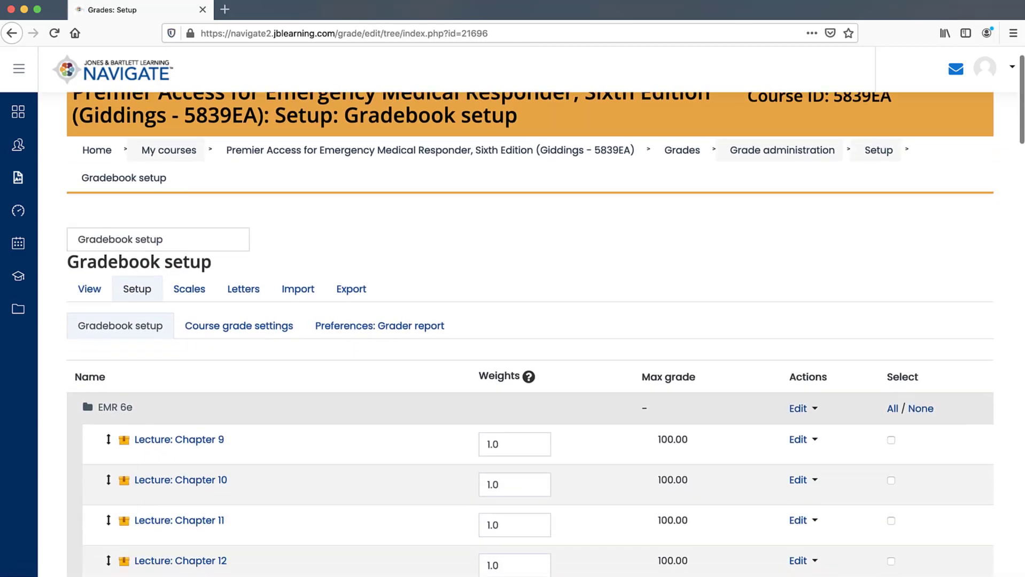
pyautogui.scroll(-1, 531, 335)
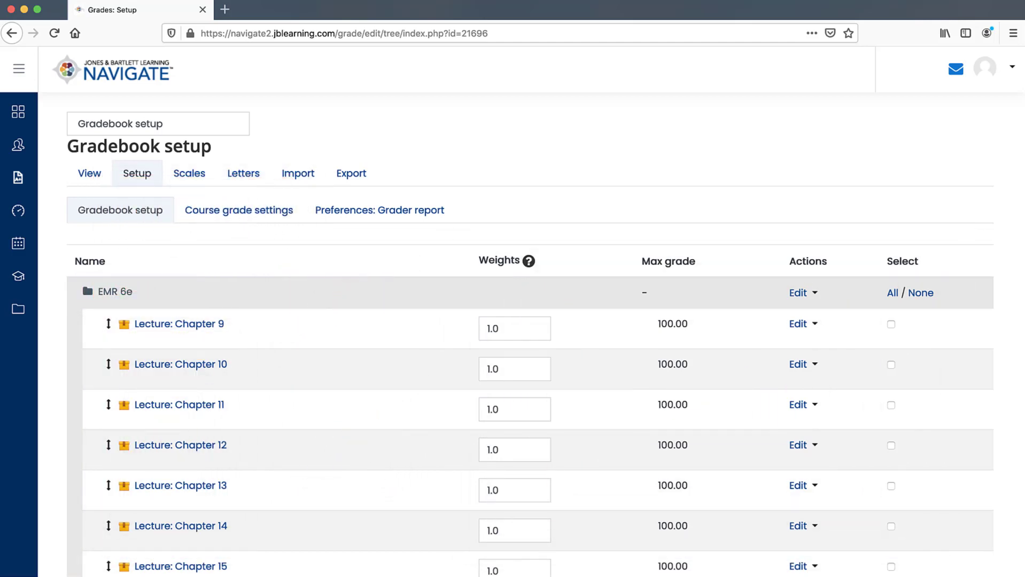
# Step: Set the aggregation of the top-level EMR 6e grade category to Weighted mean of grades
pyautogui.click(802, 294)
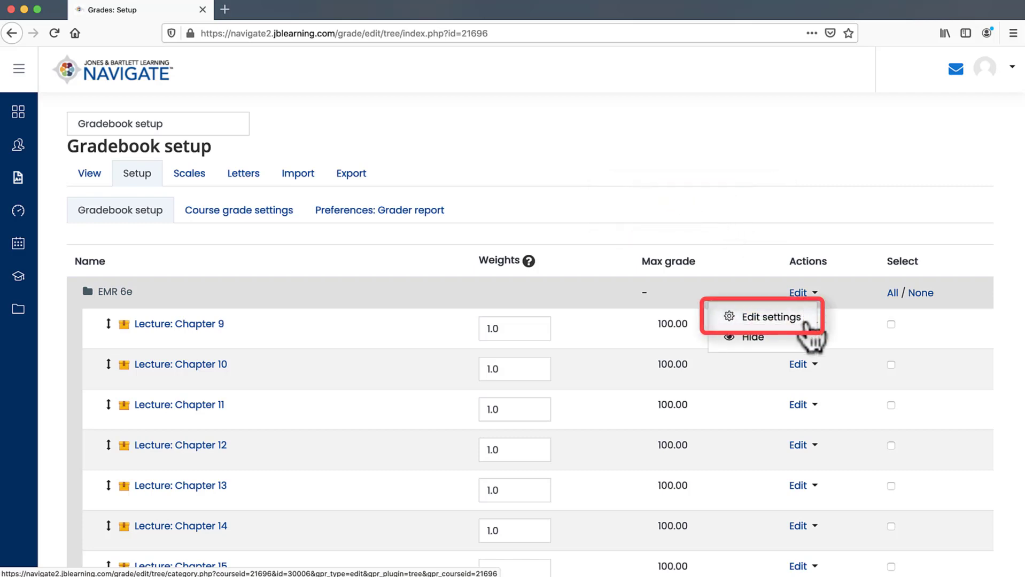
pyautogui.click(807, 320)
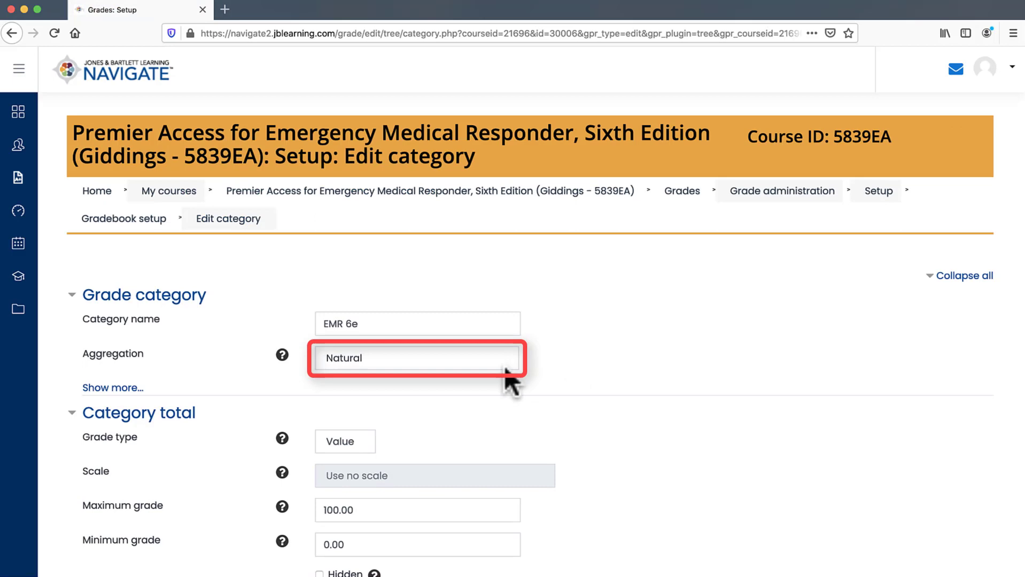
pyautogui.click(470, 368)
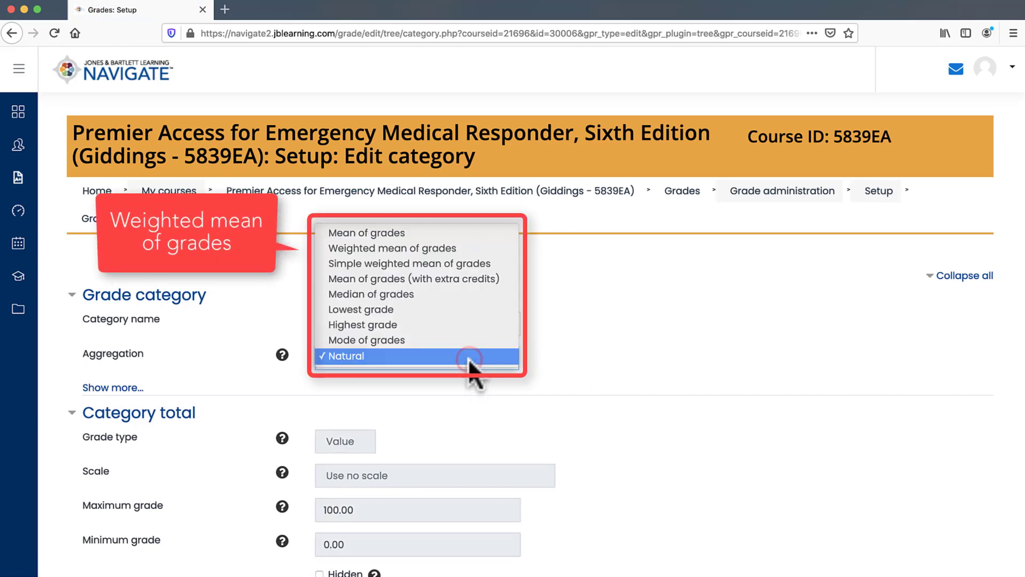
pyautogui.click(457, 244)
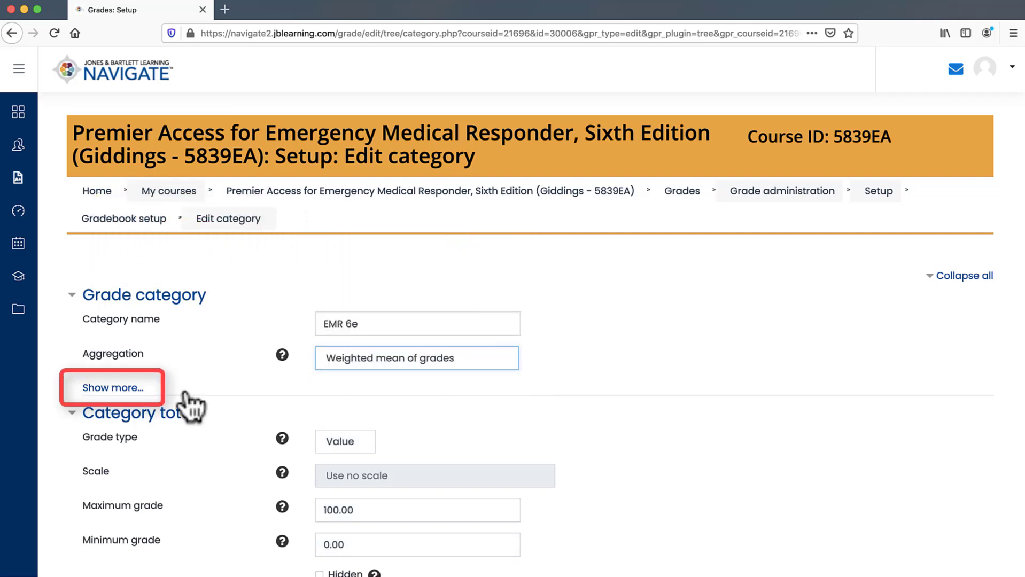
# Step: Reveal the additional grade category options, then save the EMR 6e category settings and return to the gradebook setup
pyautogui.click(108, 390)
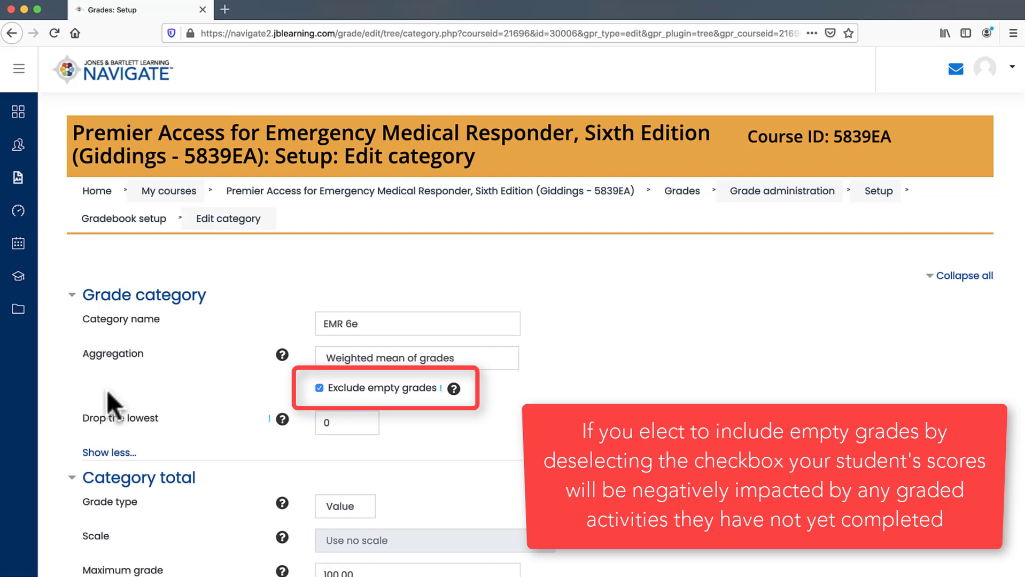
pyautogui.scroll(-5, 109, 401)
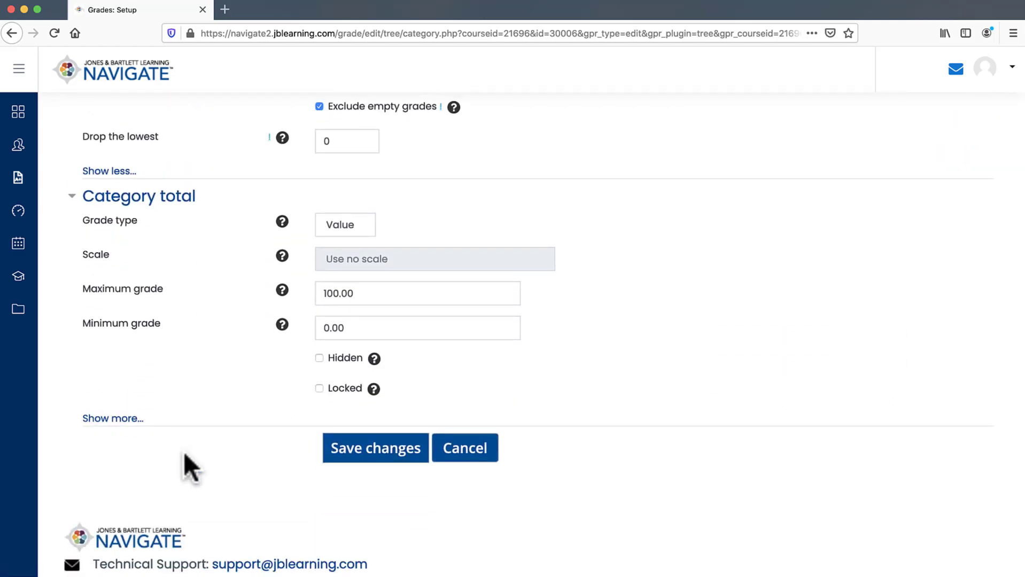
pyautogui.click(342, 461)
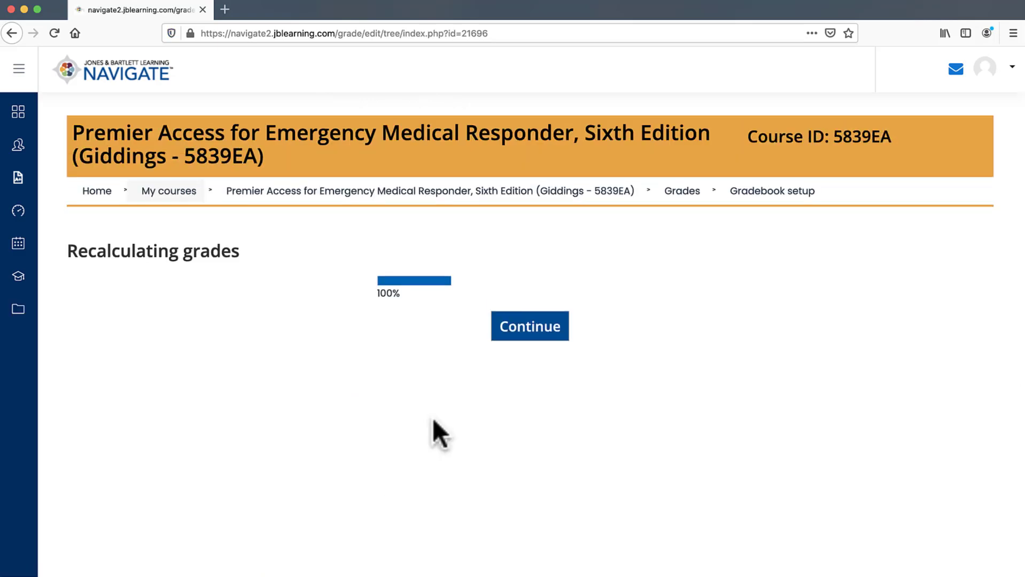
pyautogui.click(512, 335)
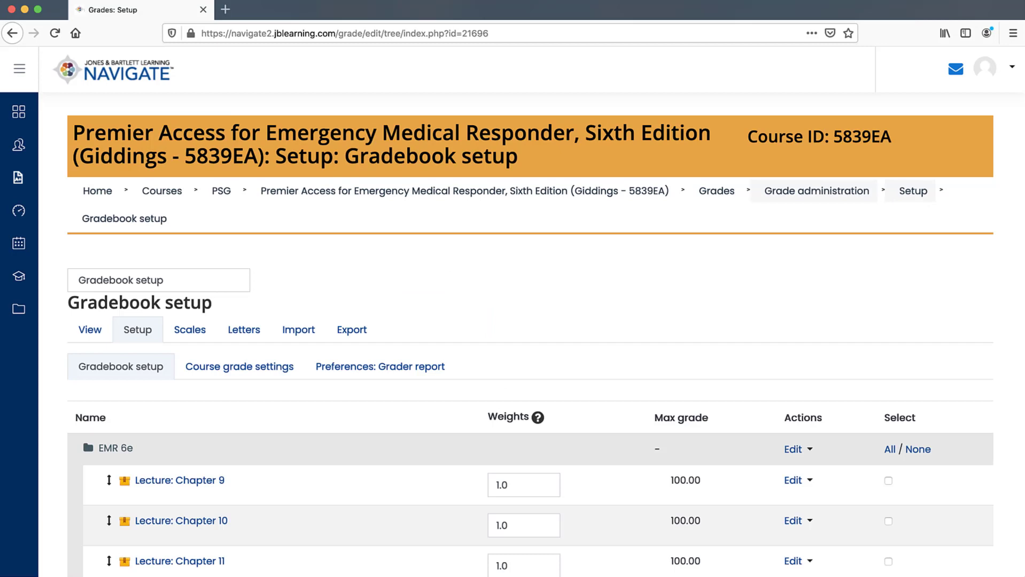
# Step: Start a new grade category in the gradebook and name it Tests
pyautogui.scroll(-3, 530, 343)
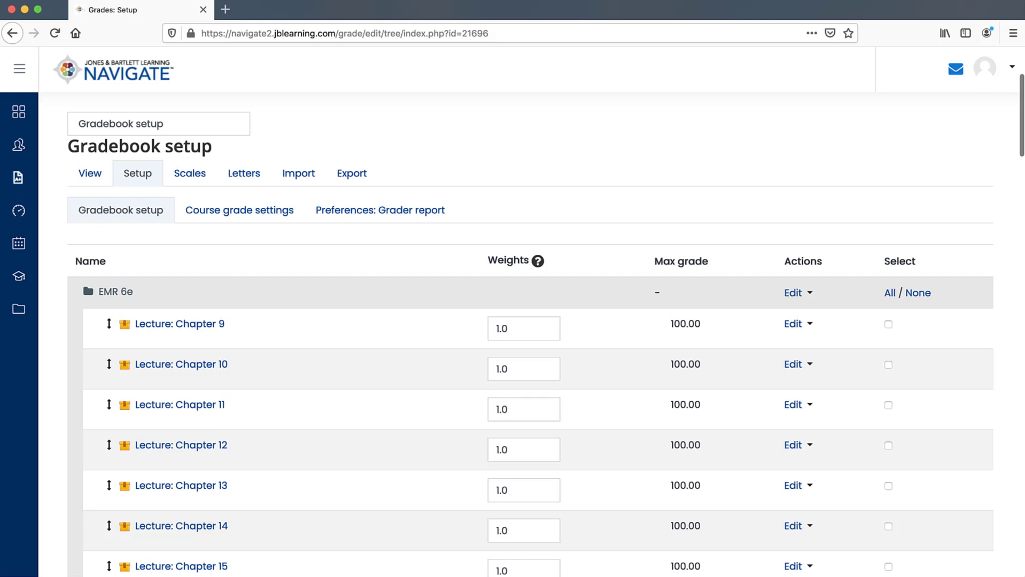
pyautogui.scroll(-12, 529, 332)
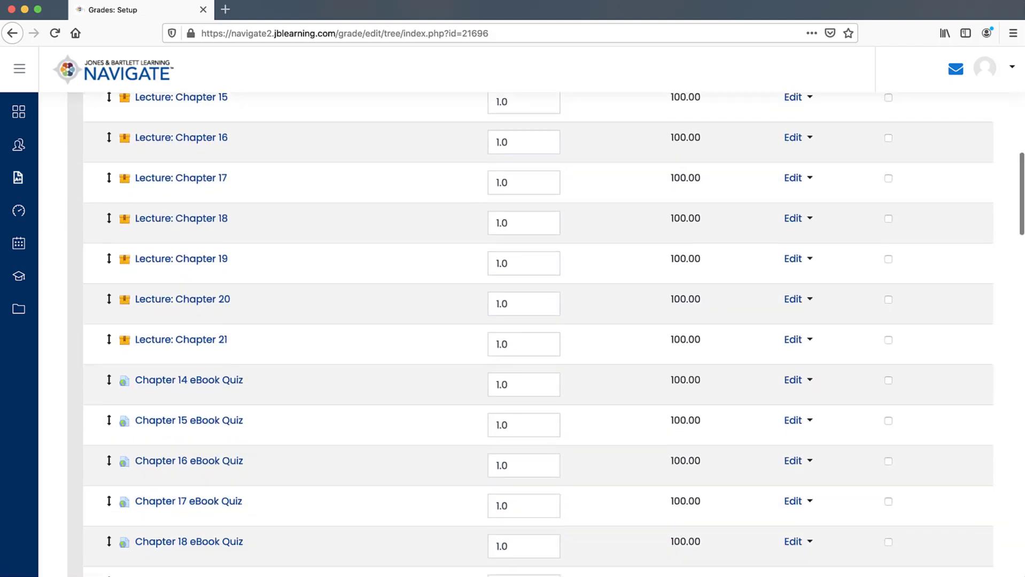
pyautogui.scroll(-15, 529, 331)
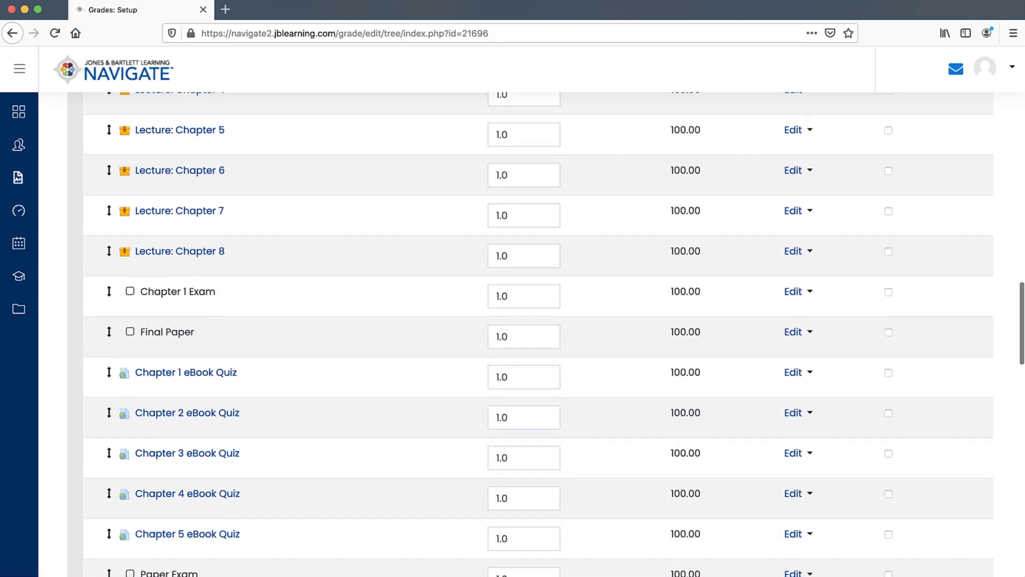
pyautogui.scroll(-15, 529, 332)
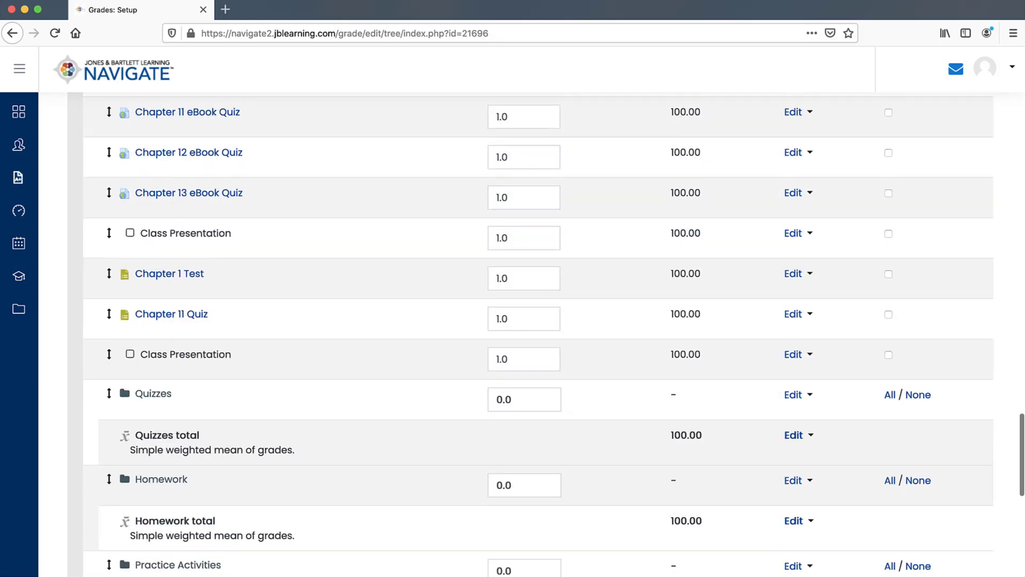
pyautogui.scroll(-5, 530, 331)
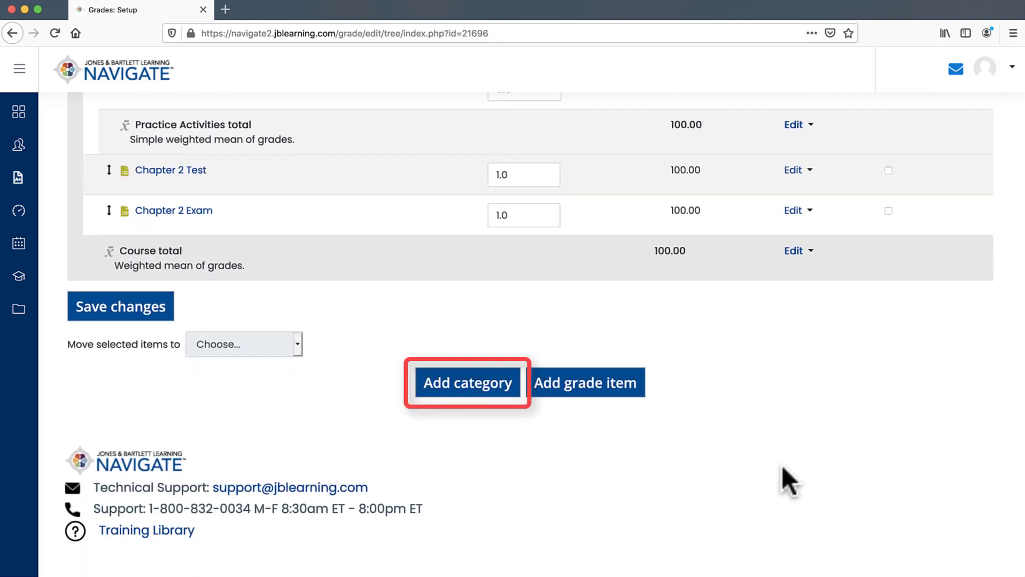
pyautogui.click(465, 395)
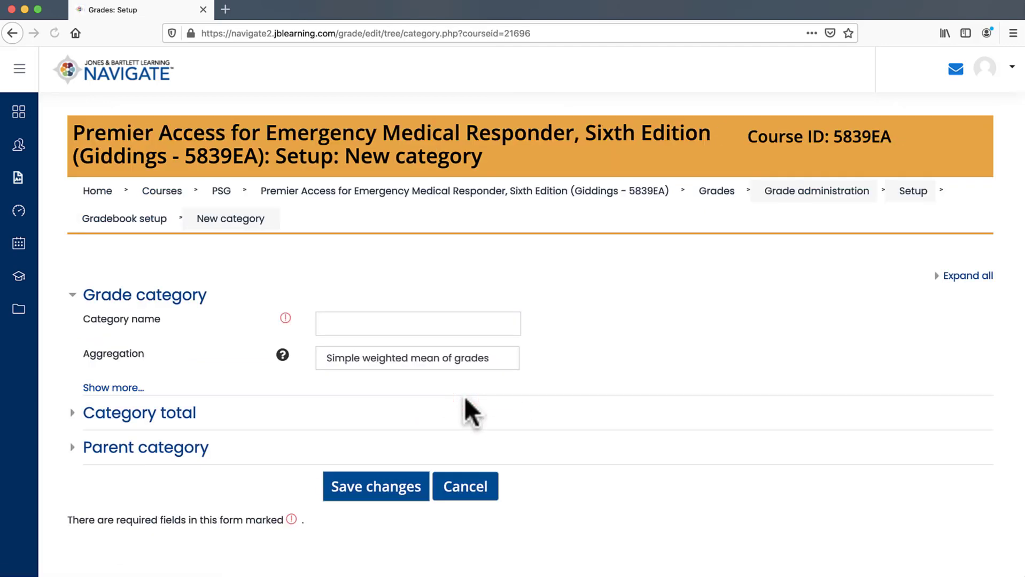
pyautogui.click(495, 324)
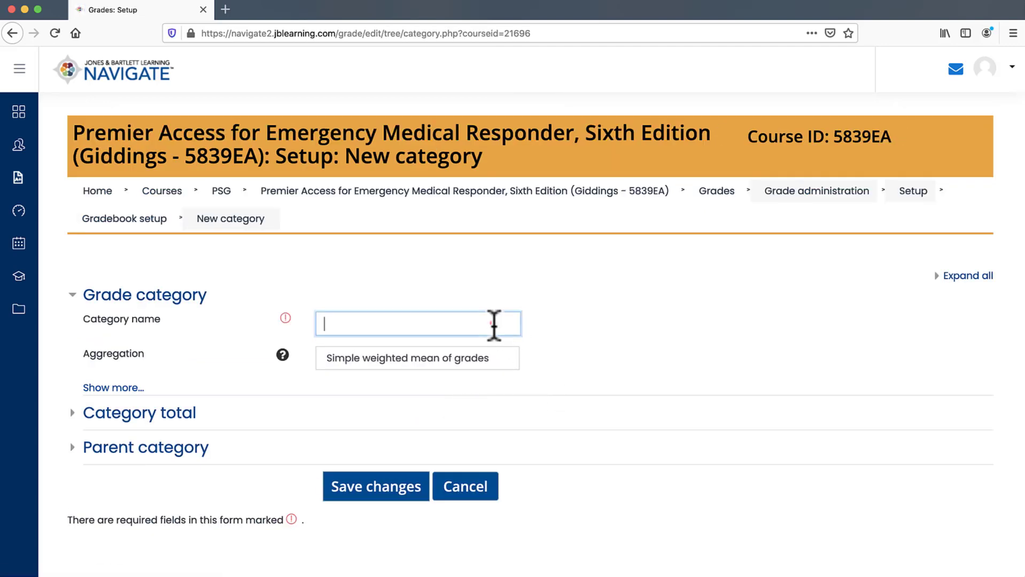
pyautogui.write('Tests')
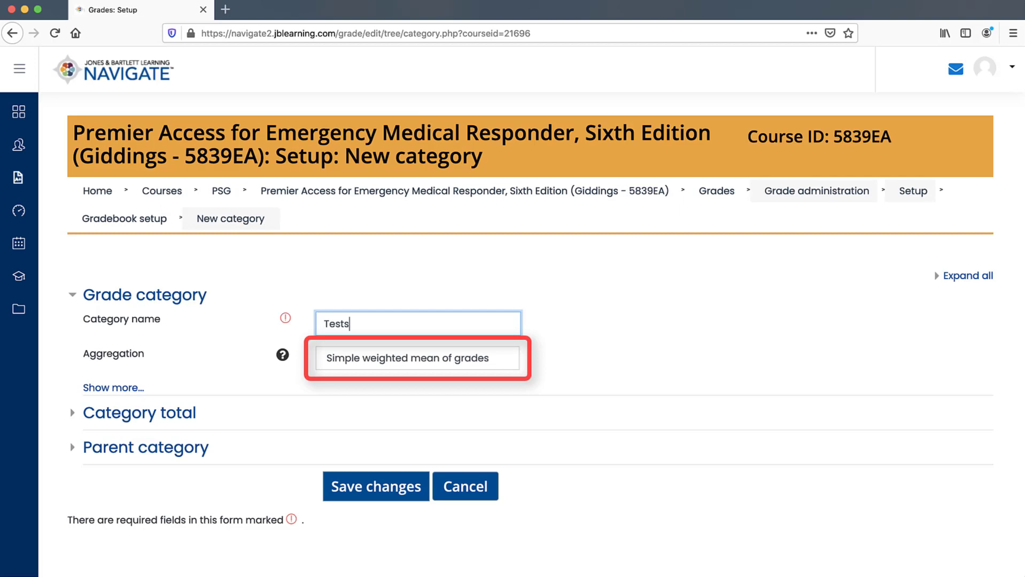
# Step: Choose Simple weighted mean of grades as the Tests category's aggregation, then save the category and return to the gradebook setup
pyautogui.click(393, 365)
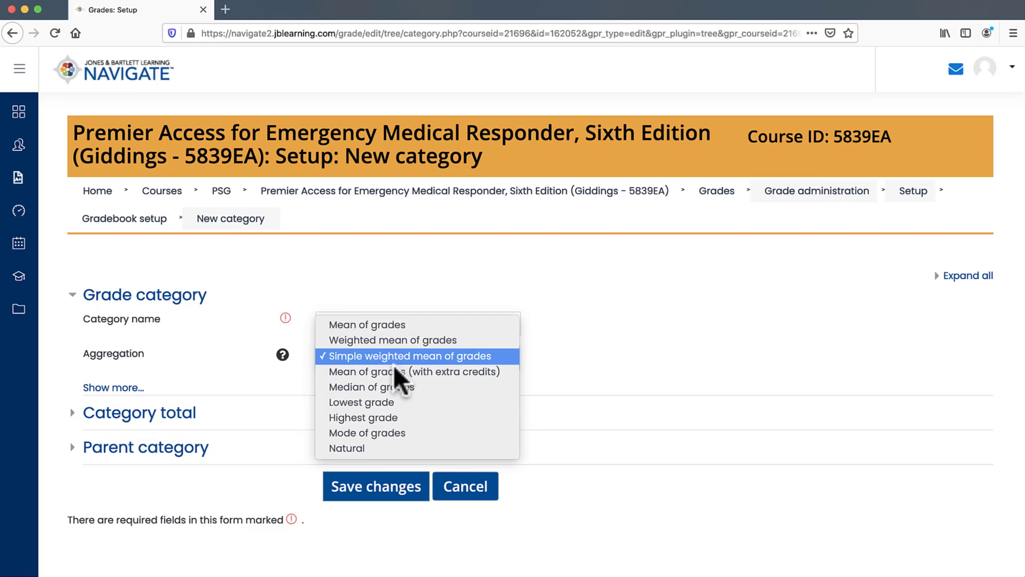
pyautogui.click(394, 361)
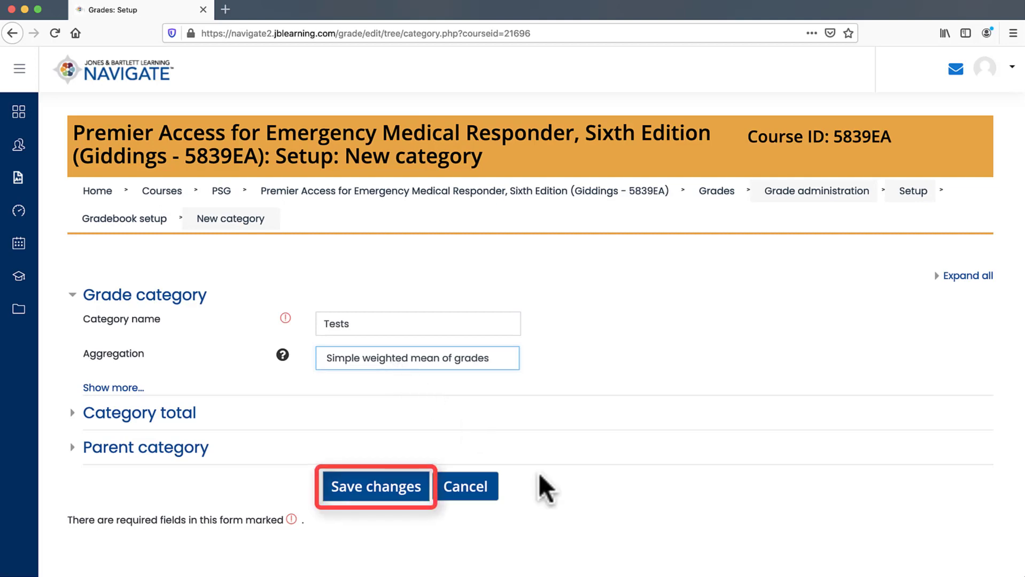
pyautogui.click(413, 494)
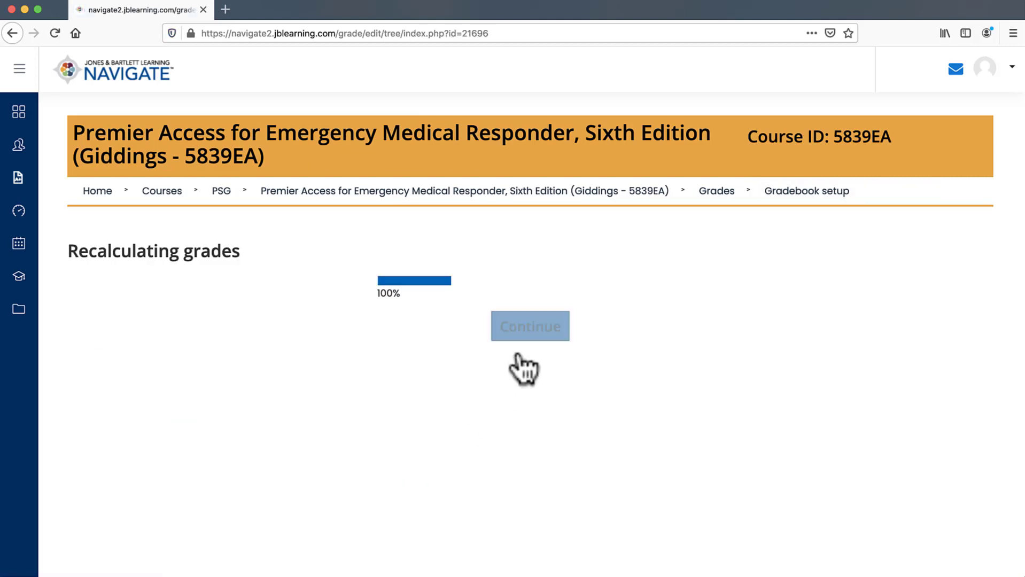
pyautogui.click(528, 335)
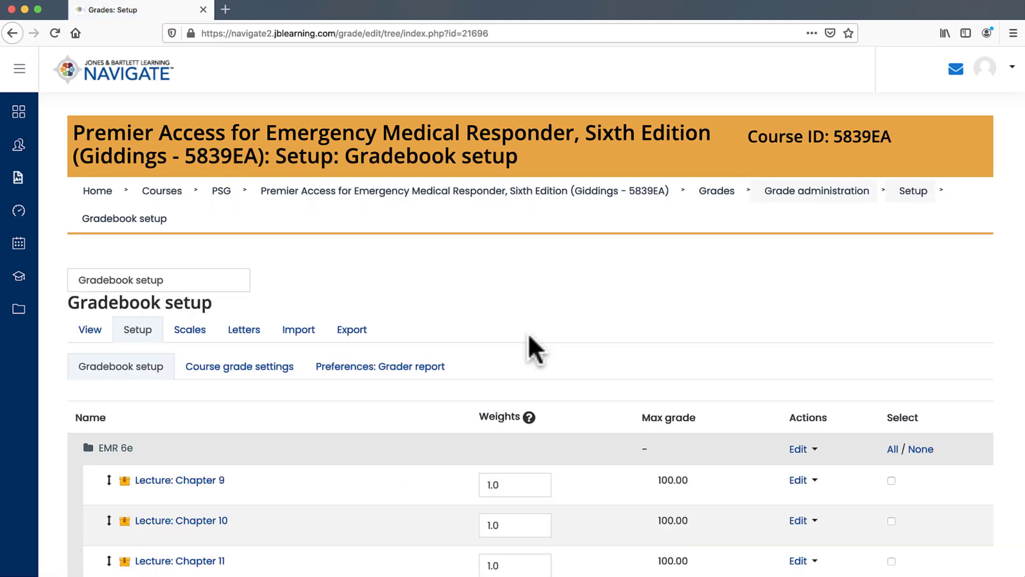
# Step: Set the weight of the Quizzes category to 30
pyautogui.scroll(-15, 527, 335)
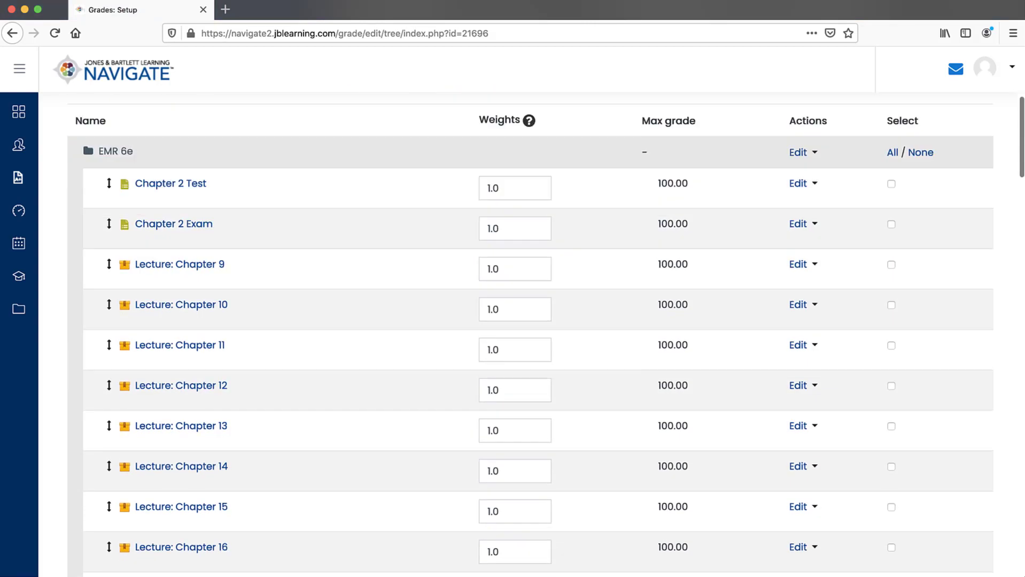
pyautogui.scroll(-10, 528, 334)
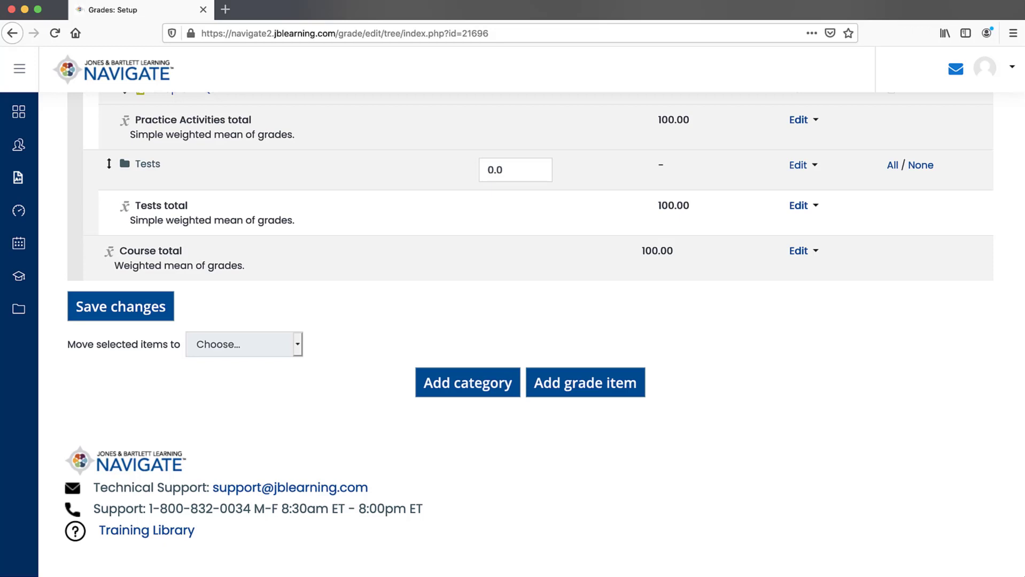
pyautogui.scroll(5, 530, 332)
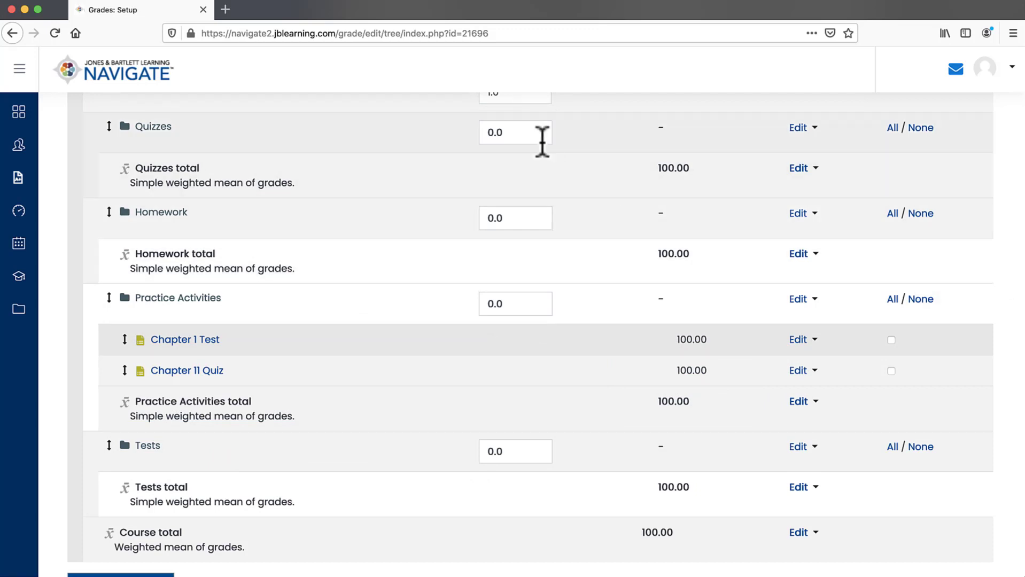
pyautogui.moveTo(513, 133); pyautogui.dragTo(481, 131)
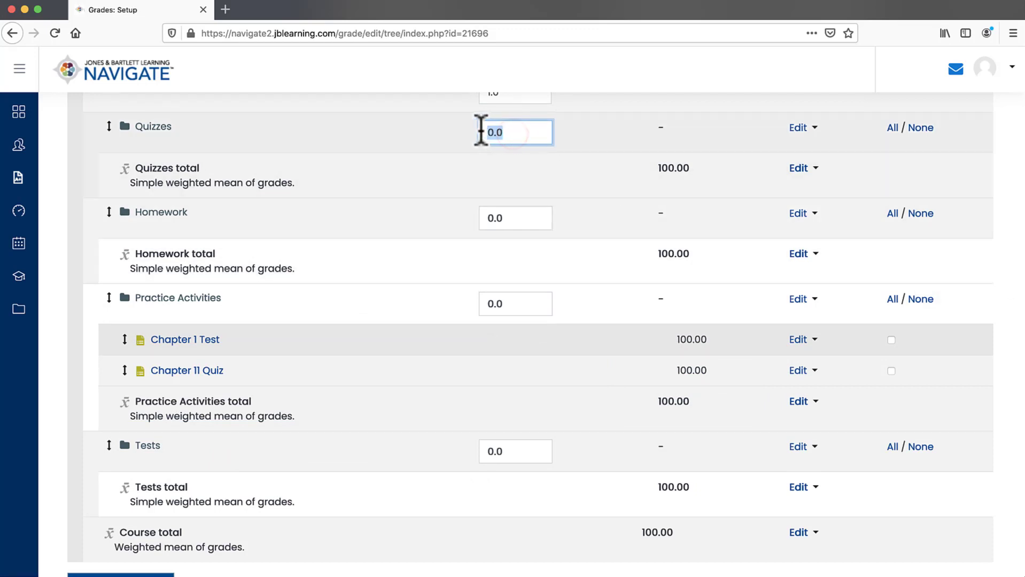
pyautogui.write('30')
pyautogui.click(489, 152)
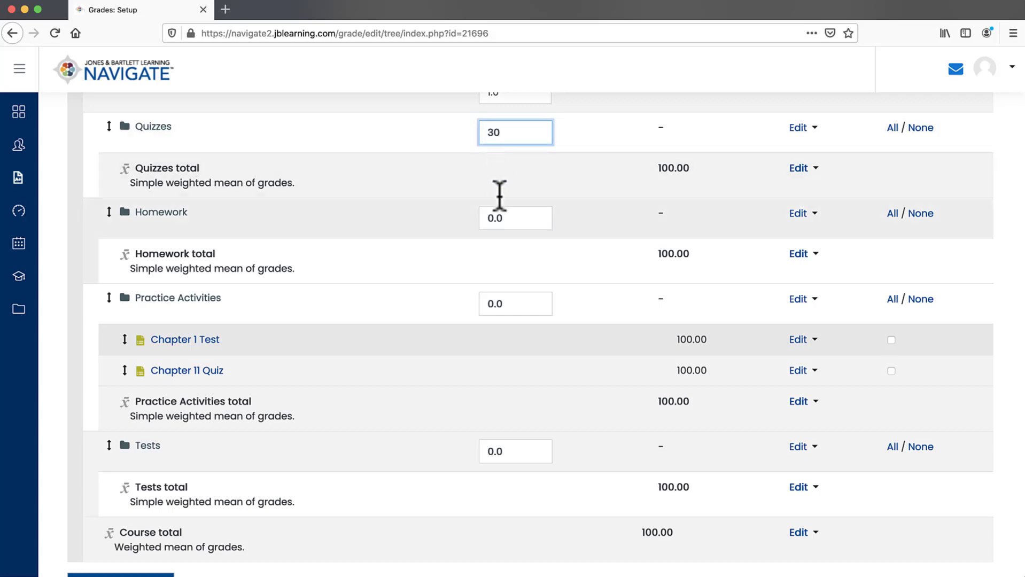
# Step: Set the weight of the Homework category to 20
pyautogui.click(505, 219)
pyautogui.moveTo(488, 219); pyautogui.dragTo(505, 219)
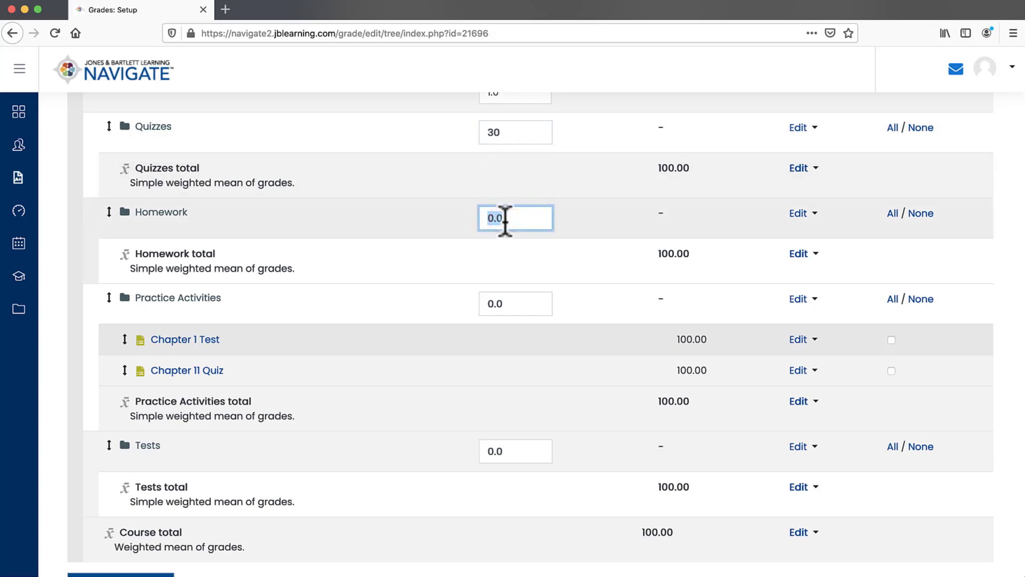
pyautogui.write('20')
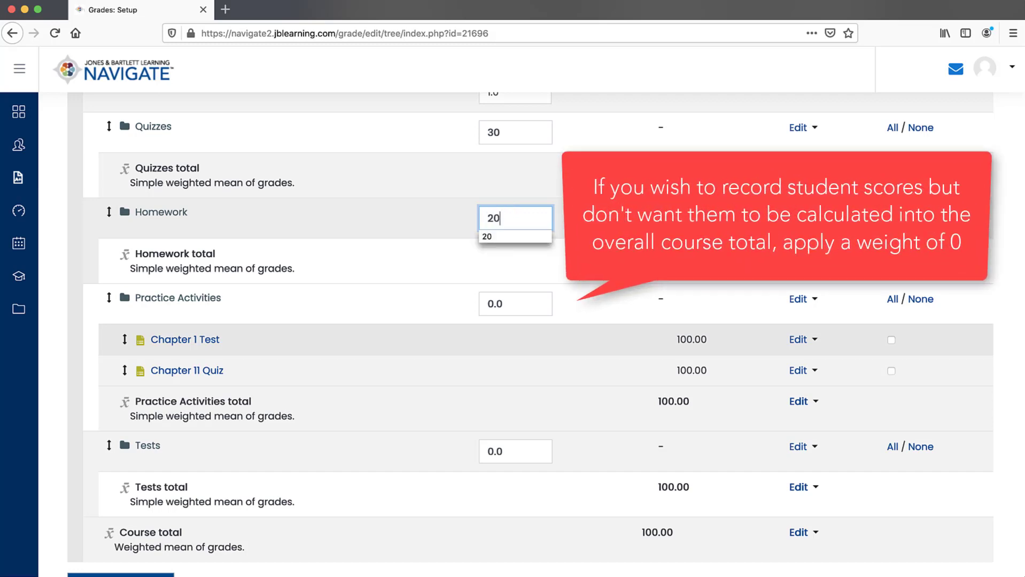
pyautogui.click(490, 236)
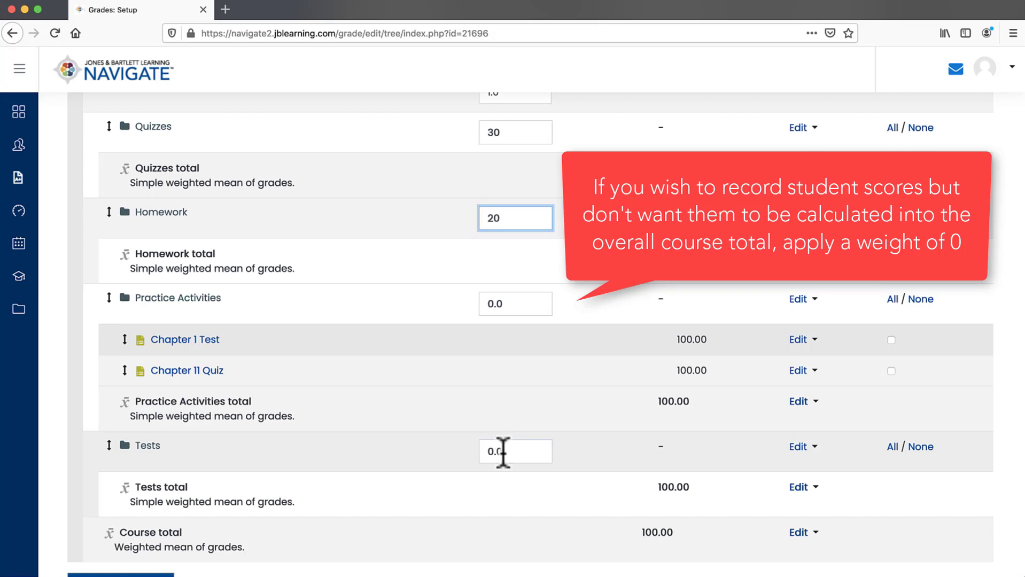
# Step: Set the weight of the Tests category to 50
pyautogui.moveTo(501, 451); pyautogui.dragTo(485, 451)
pyautogui.write('50')
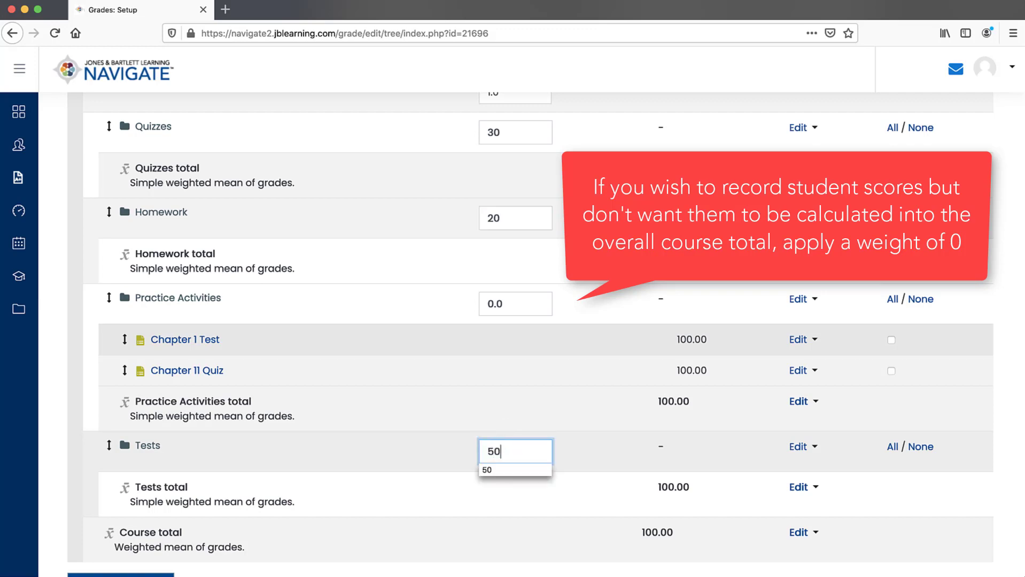
pyautogui.click(484, 470)
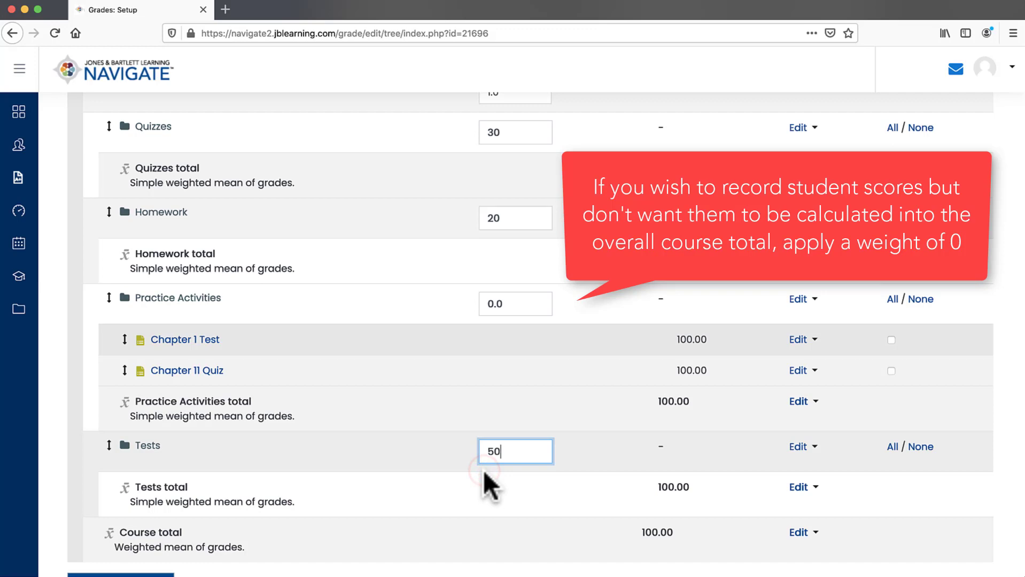
# Step: Save the category weight changes and return to the gradebook setup after the grades are recalculated
pyautogui.scroll(-3, 483, 471)
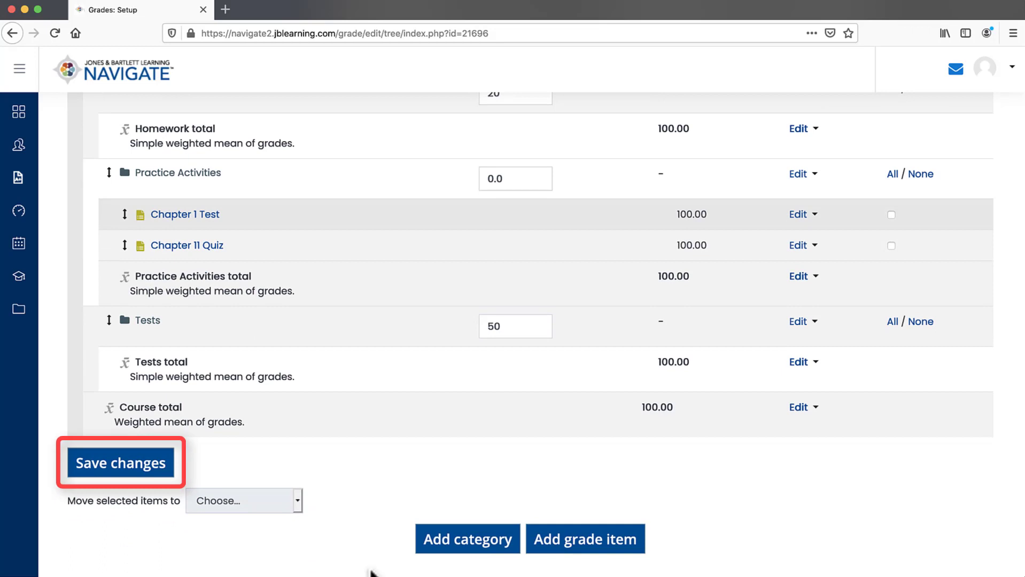
pyautogui.click(156, 470)
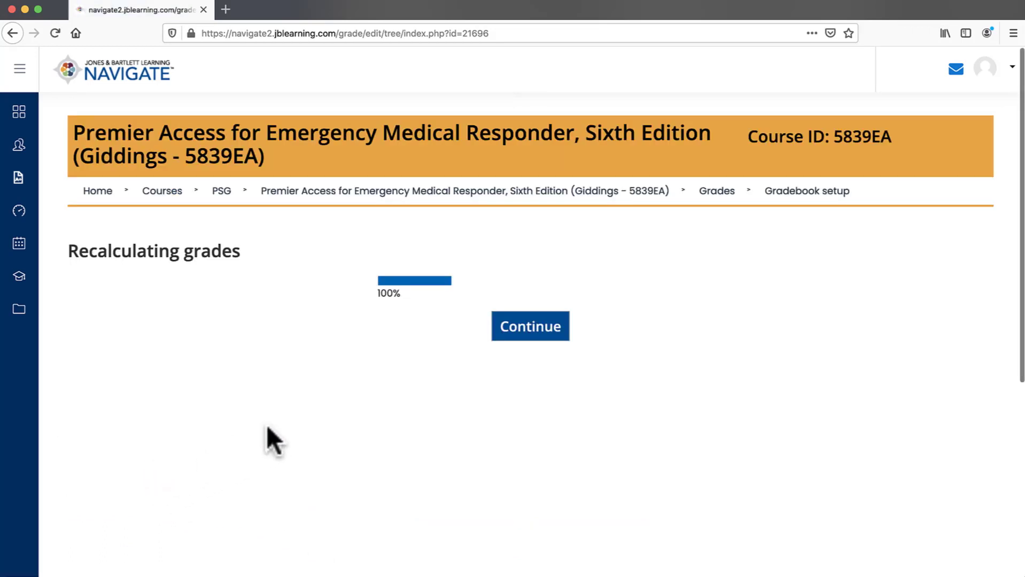
pyautogui.click(504, 338)
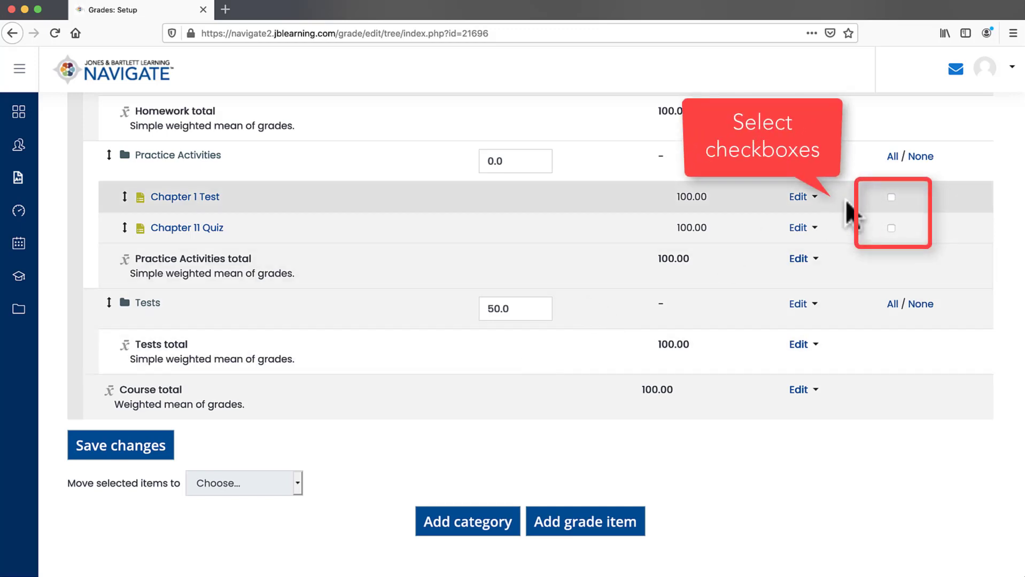
# Step: Move the Chapter 1 Test and Chapter 11 Quiz items from Practice Activities into the Tests category and return to the gradebook setup
pyautogui.click(890, 197)
pyautogui.click(891, 228)
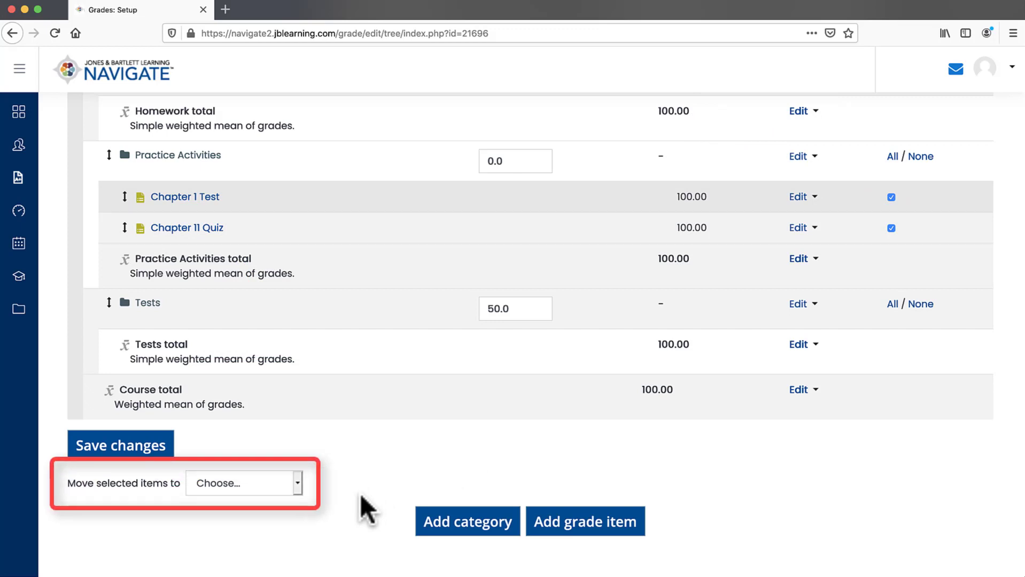
pyautogui.click(298, 484)
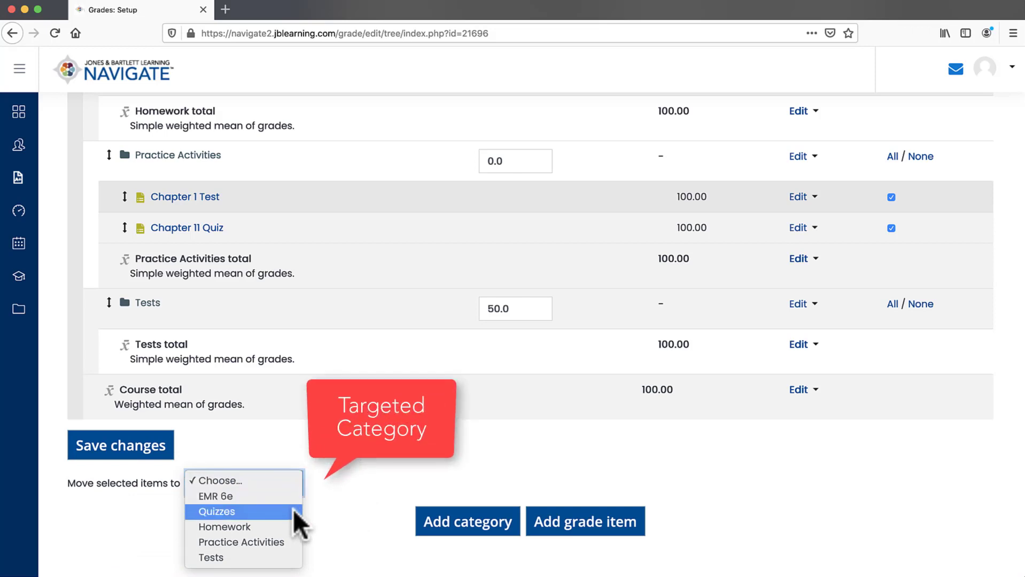
pyautogui.click(289, 558)
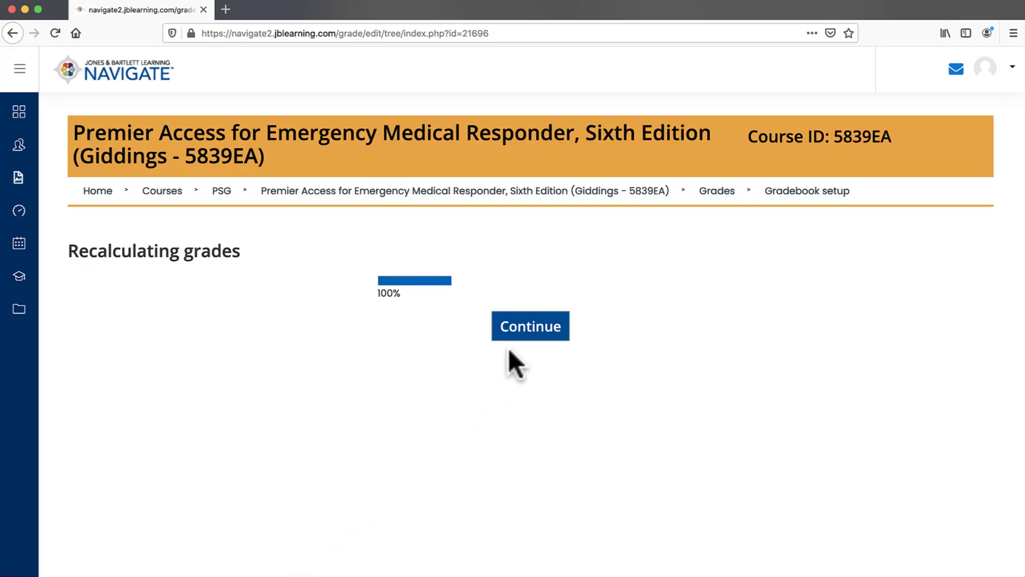
pyautogui.click(515, 342)
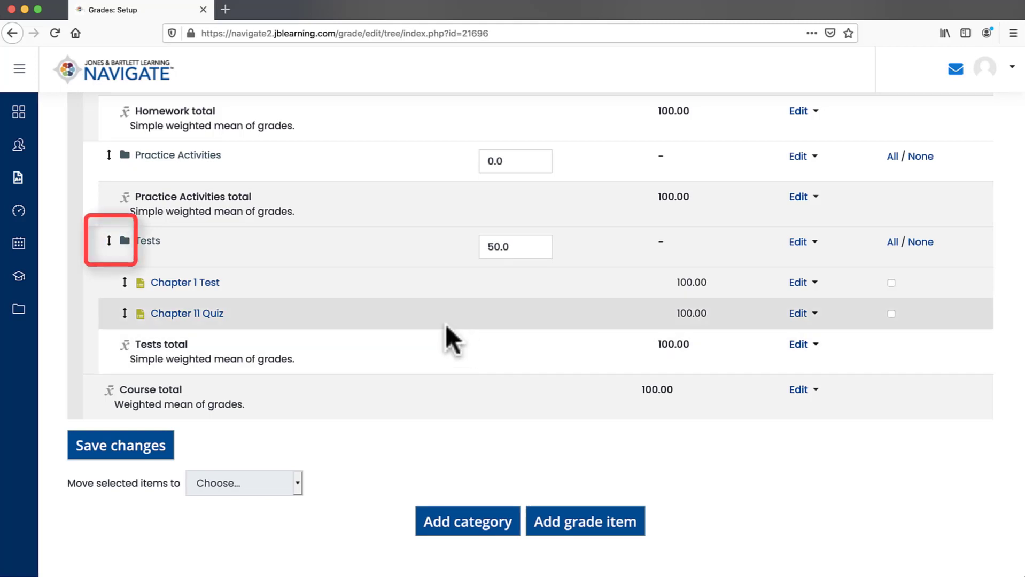
# Step: Move the Tests category to the first position in the EMR 6e course, above Chapter 2 Test
pyautogui.click(109, 247)
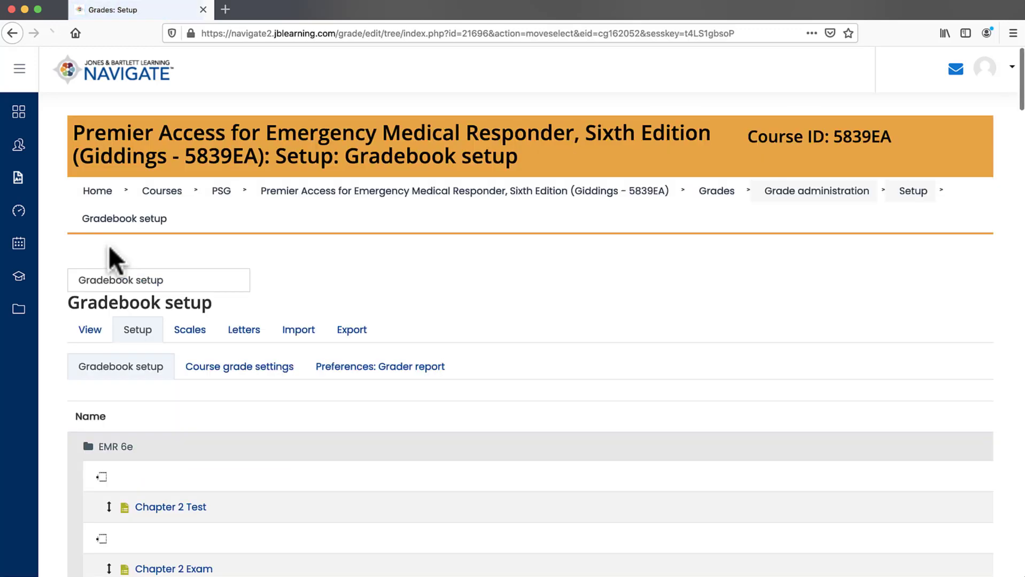
pyautogui.scroll(-1, 109, 247)
pyautogui.scroll(-2, 529, 320)
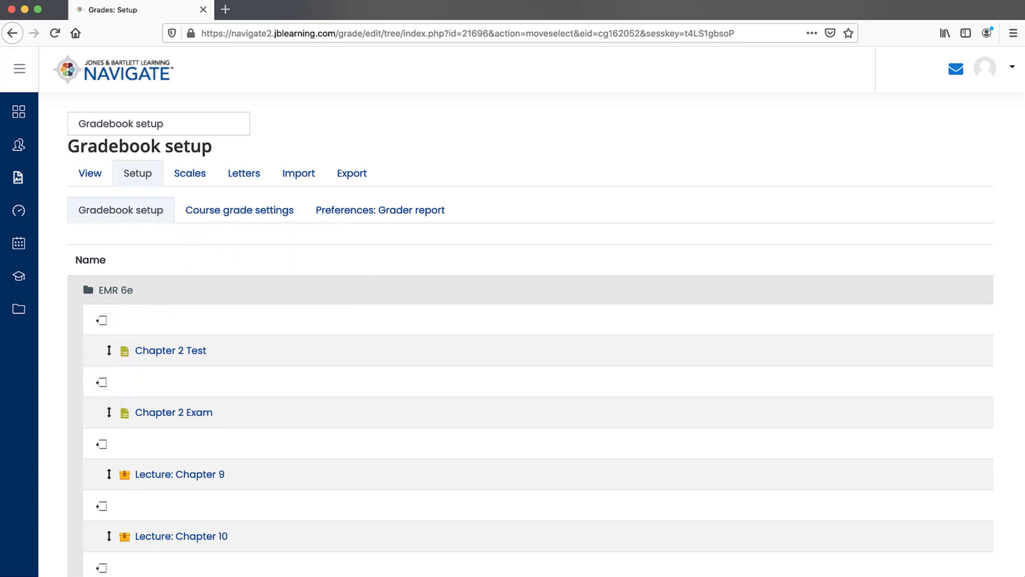
pyautogui.click(102, 322)
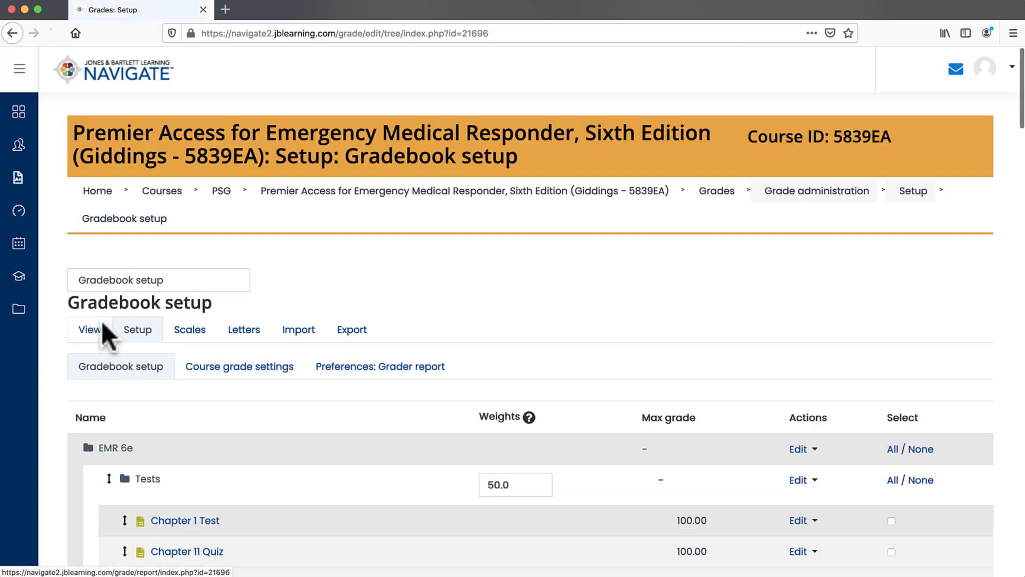
# Step: Review the order of categories and items in the gradebook setup, then open the course's Grader report
pyautogui.scroll(-3, 102, 321)
pyautogui.scroll(-1, 530, 332)
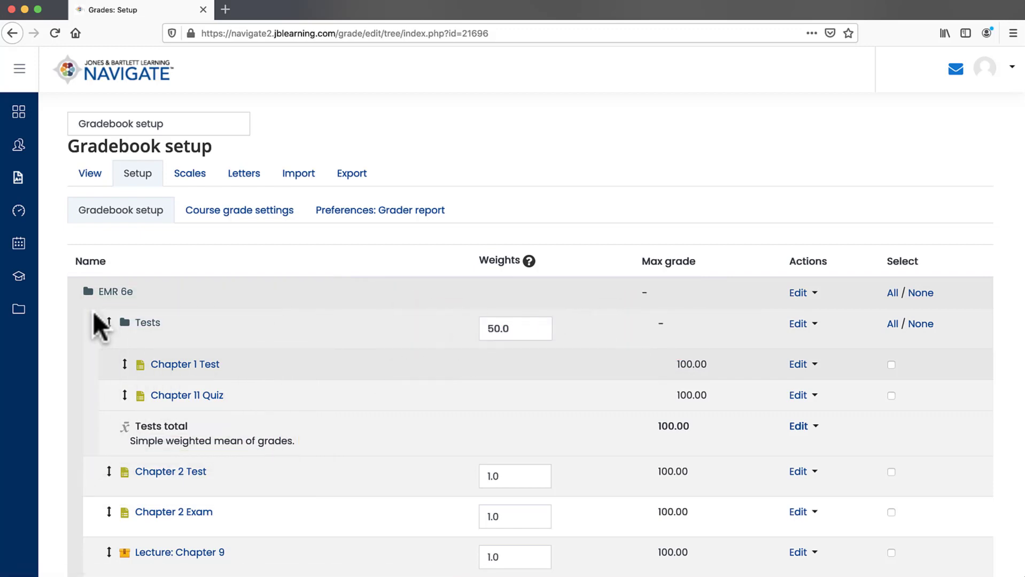
pyautogui.scroll(5, 94, 313)
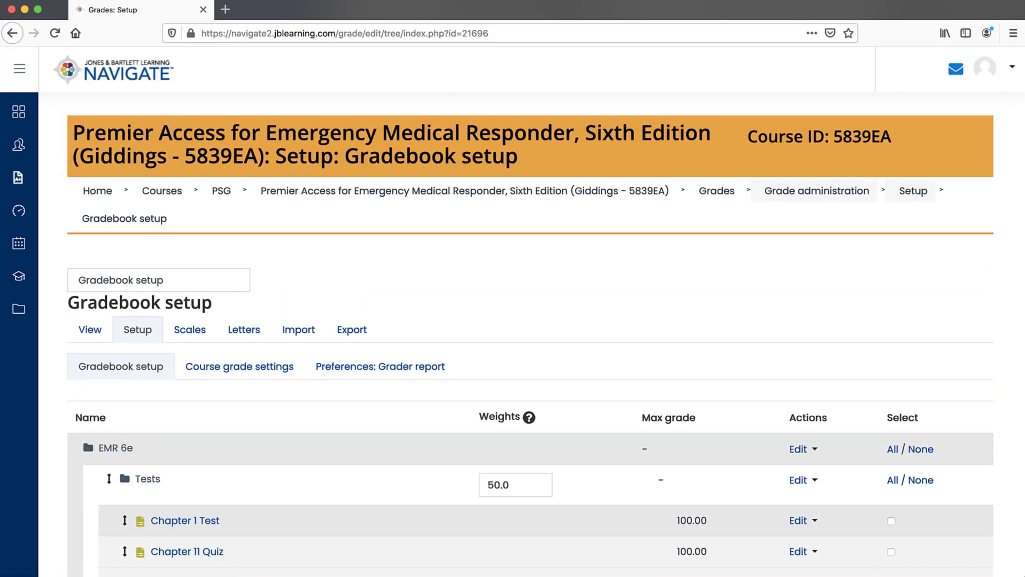
pyautogui.click(90, 332)
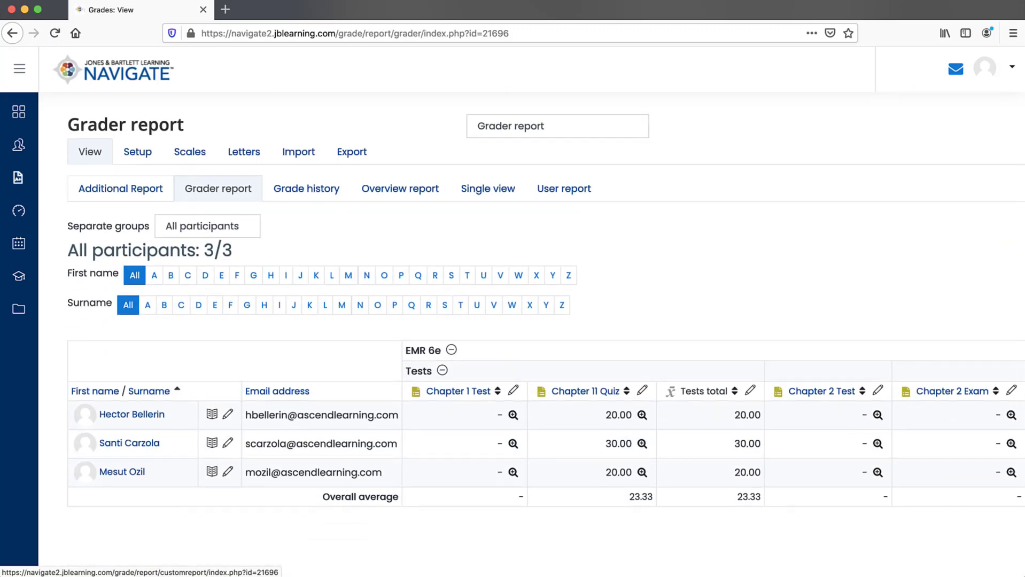